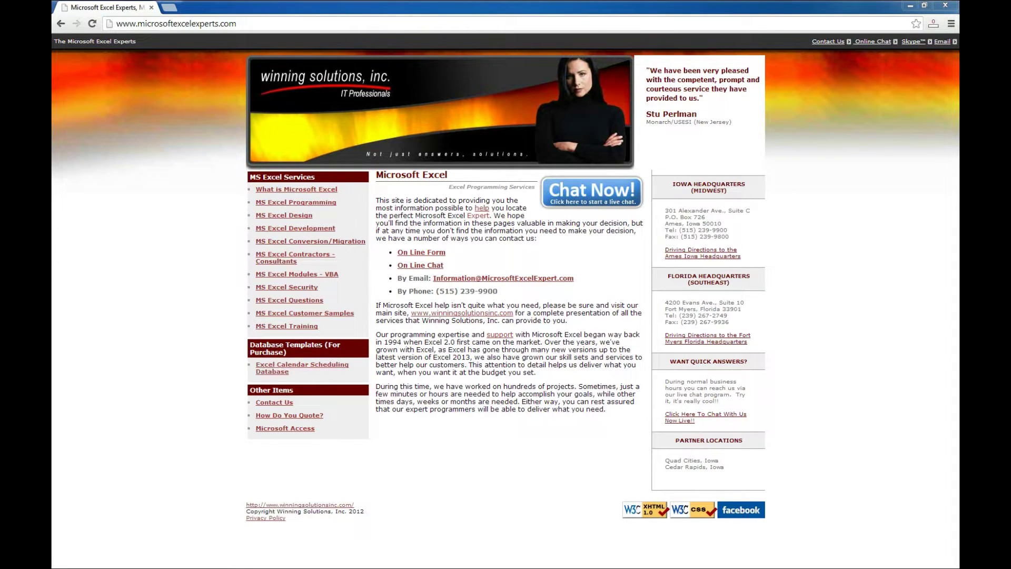
Save the Excel 2007/2010/2013 demo from the Excel Calendar Scheduling Database page to the Desktop as ExcelCalendarDemo
left_click(302, 365)
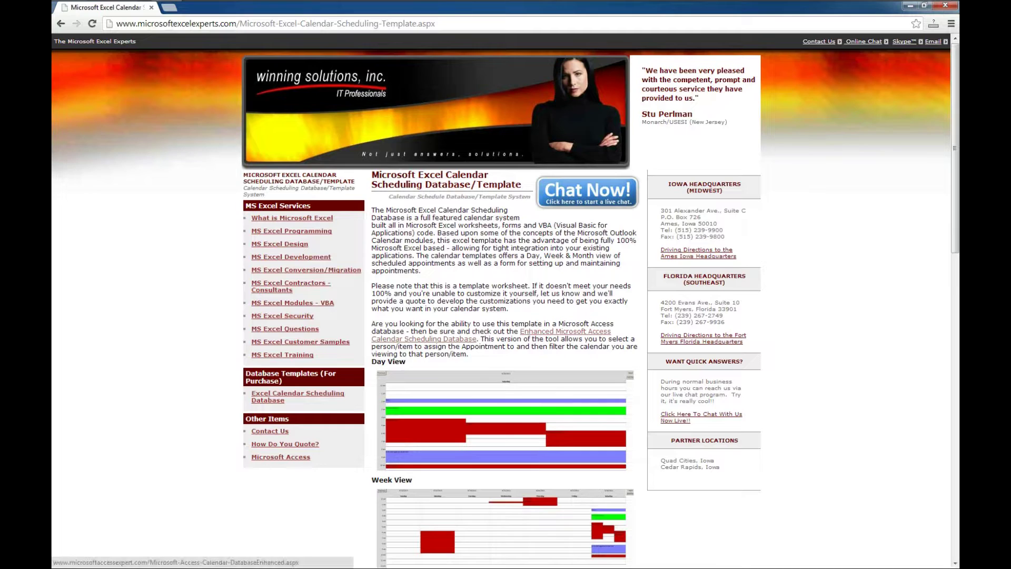
scroll(527, 332, "down", 2)
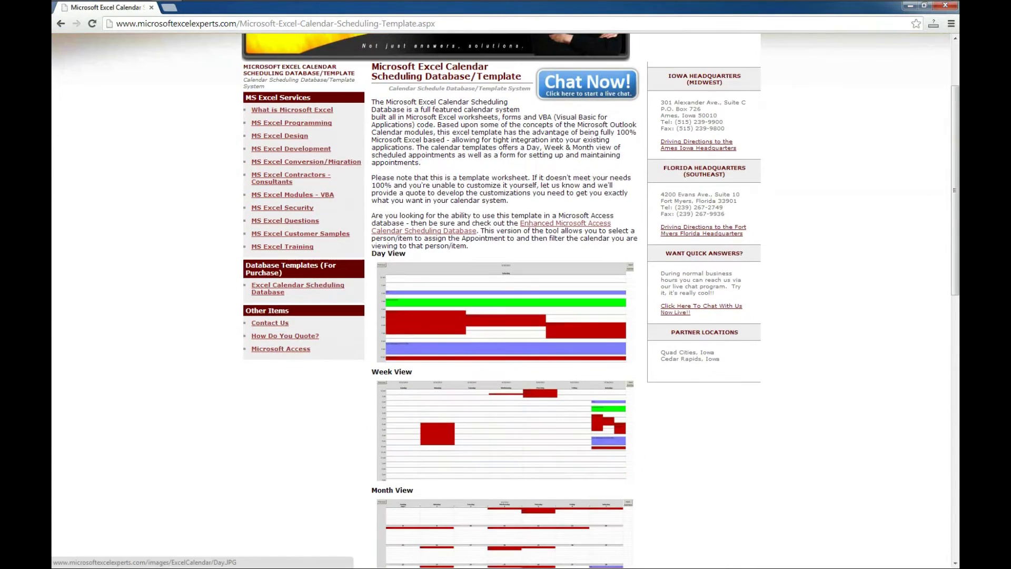
scroll(503, 316, "down", 3)
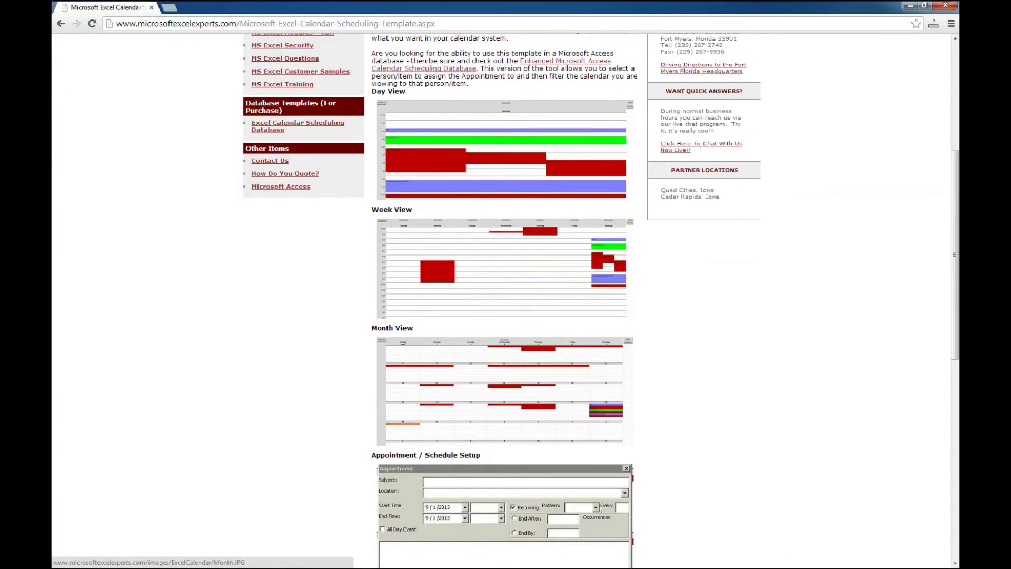
scroll(503, 316, "down", 3)
scroll(503, 316, "down", 2)
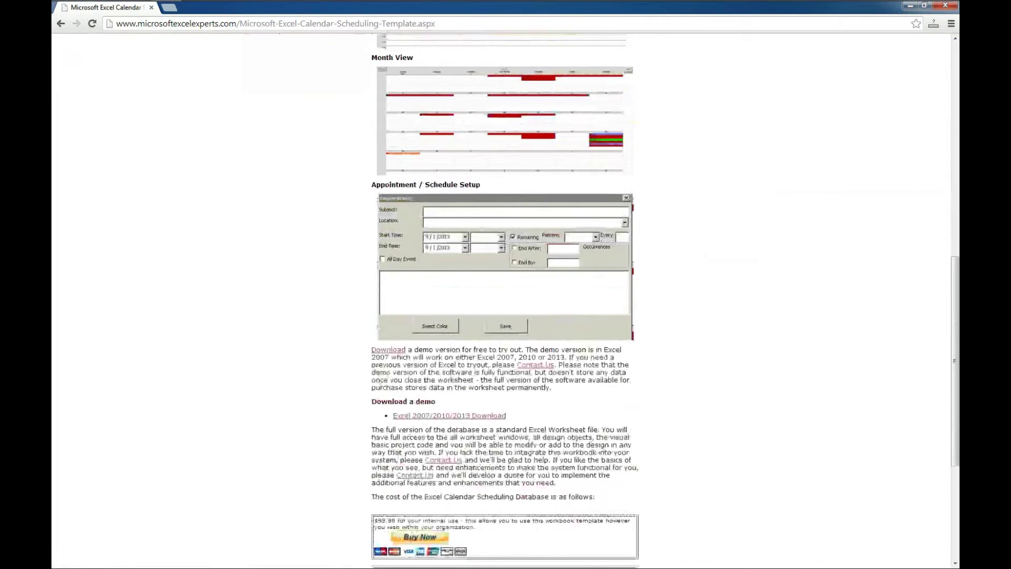
scroll(503, 316, "down", 2)
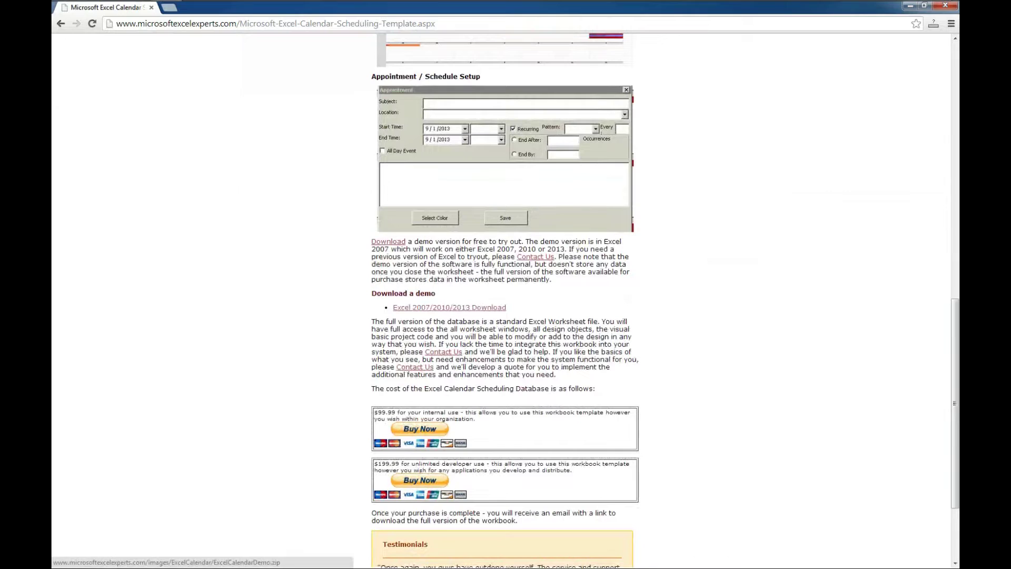
right_click(425, 307)
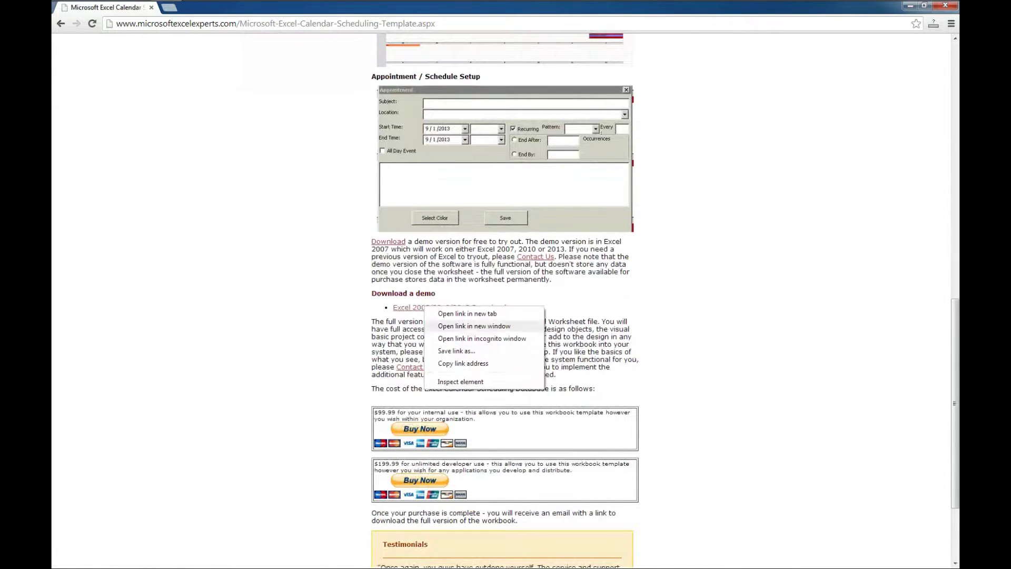
left_click(456, 351)
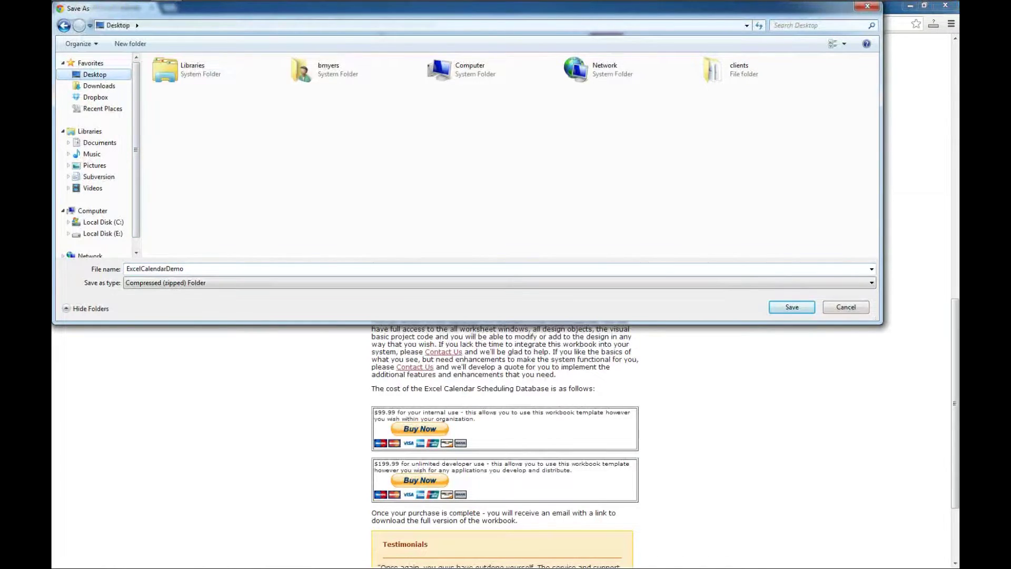
key("Return")
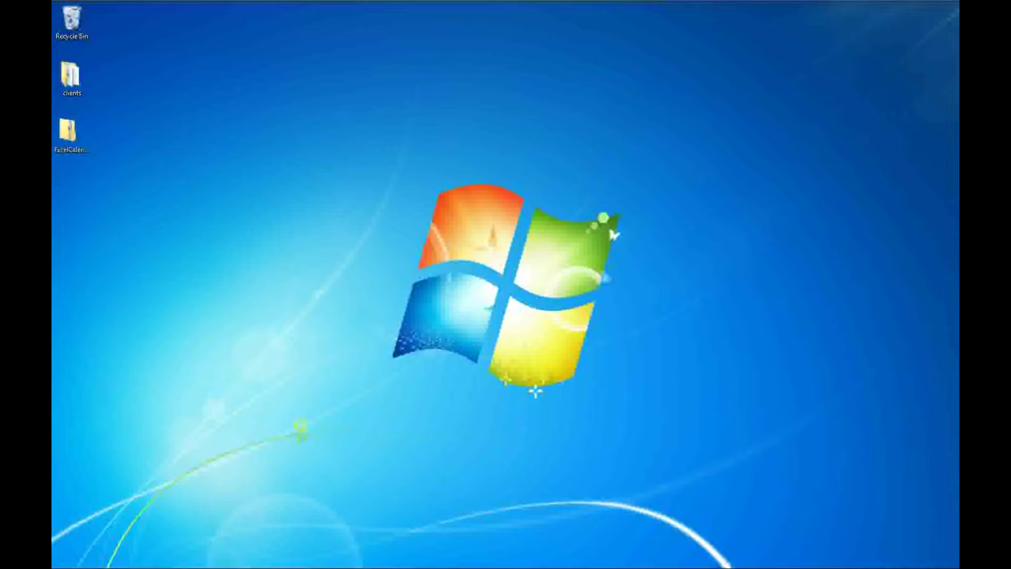
Extract the downloaded ExcelCalendarDemo zip file into an ExcelCalendarDemo folder on the Desktop
left_click(72, 138)
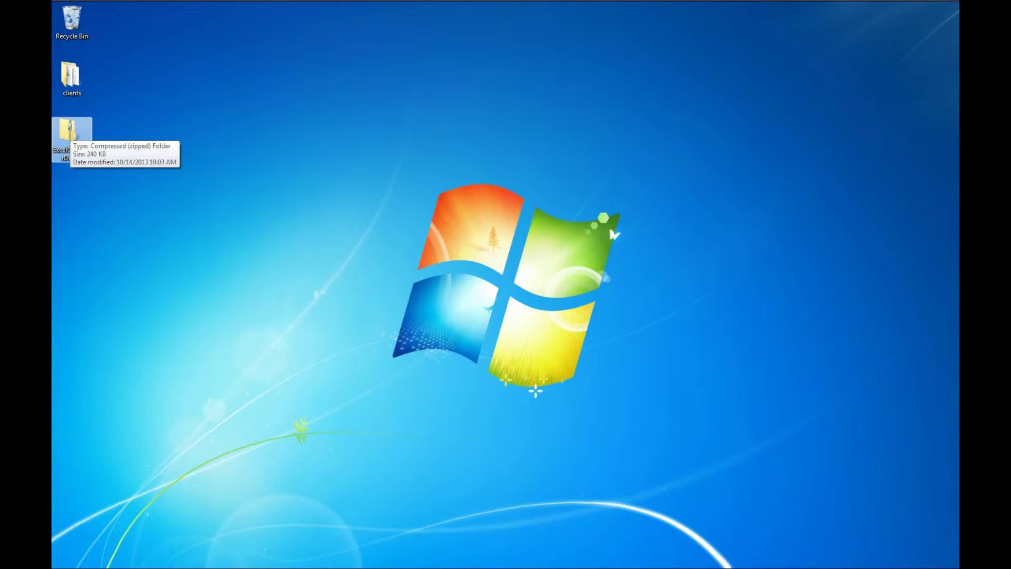
right_click(70, 131)
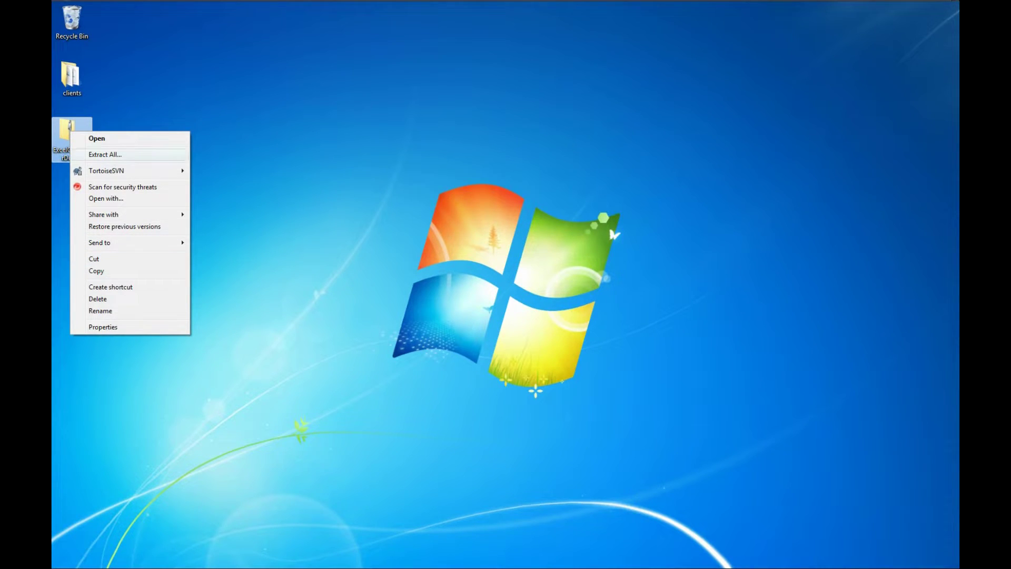
left_click(105, 154)
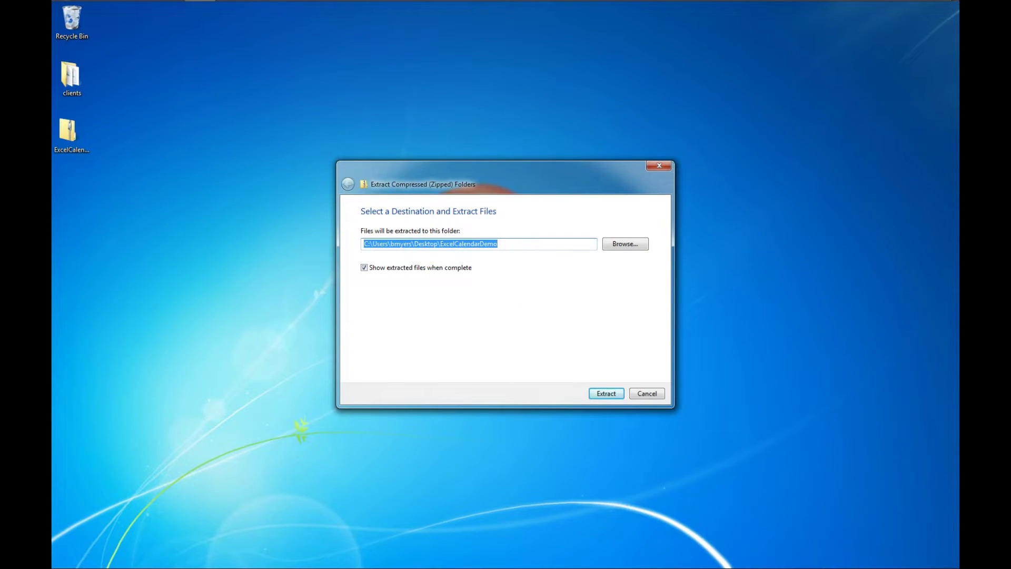
key("Return")
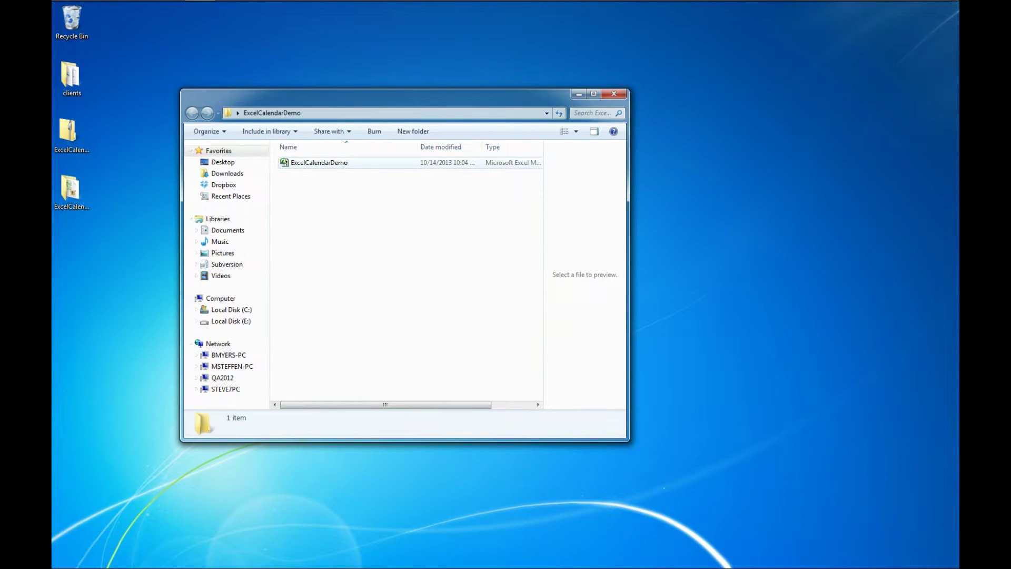
Open the extracted ExcelCalendarDemo workbook in Excel with its macros enabled and dismiss the demo notice
double_click(319, 162)
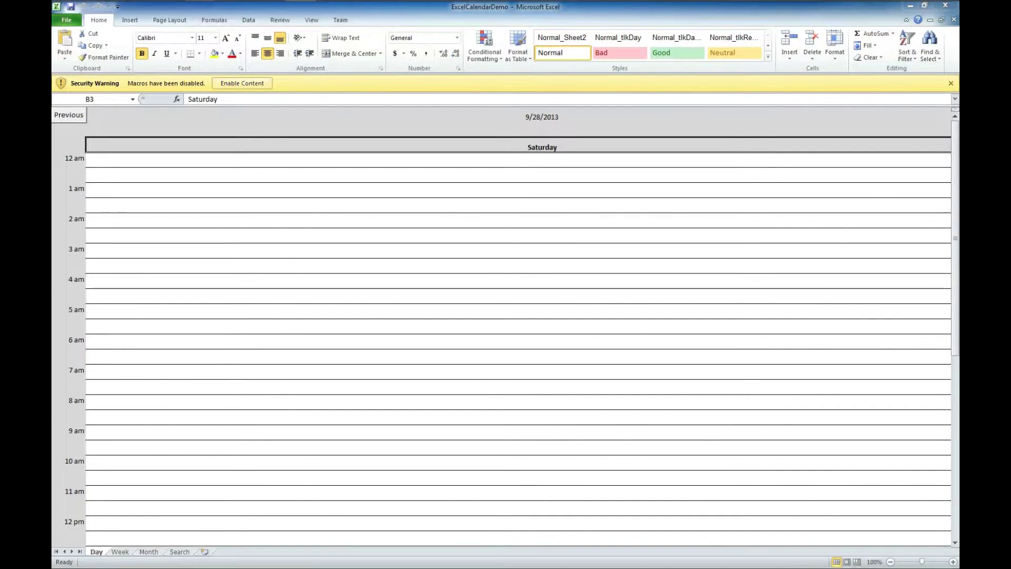
left_click(242, 83)
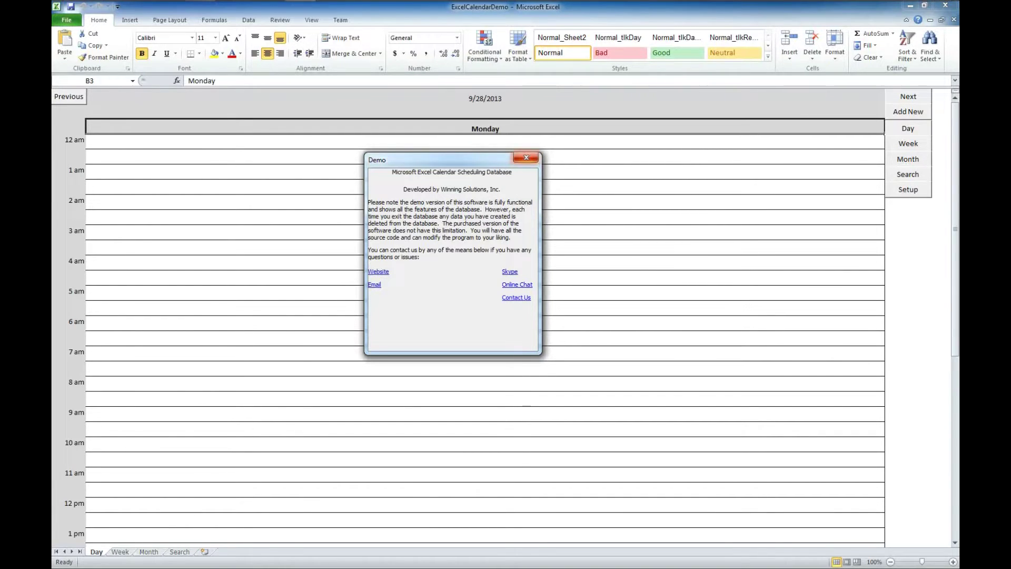
left_click(525, 158)
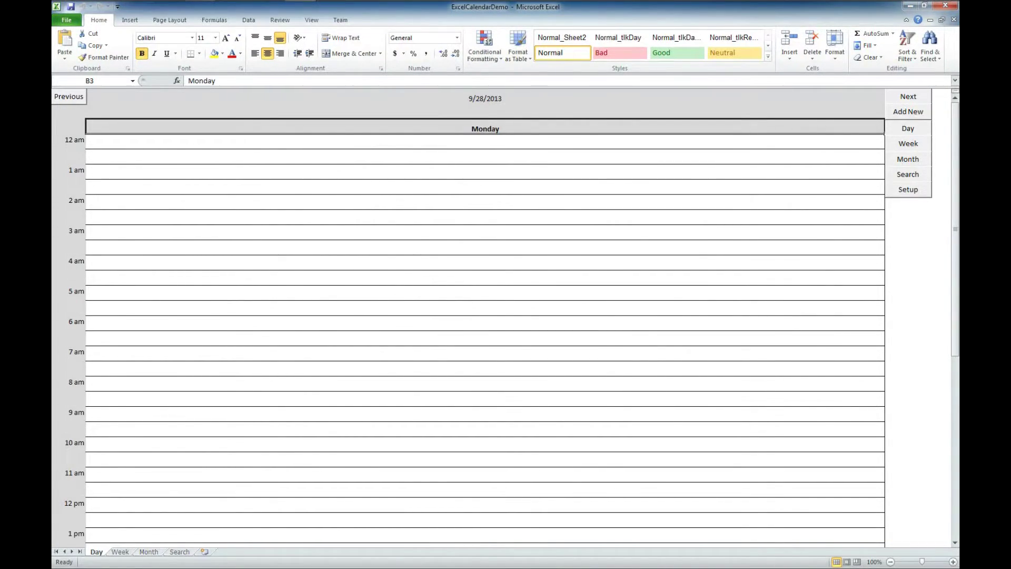
Page forward and back through the dates in the calendar's day view
left_click(908, 96)
left_click(908, 97)
left_click(69, 97)
left_click(908, 96)
left_click(68, 96)
Switch the calendar to the week view and advance to the week of 10/13/2013 to 10/19/2013
left_click(908, 144)
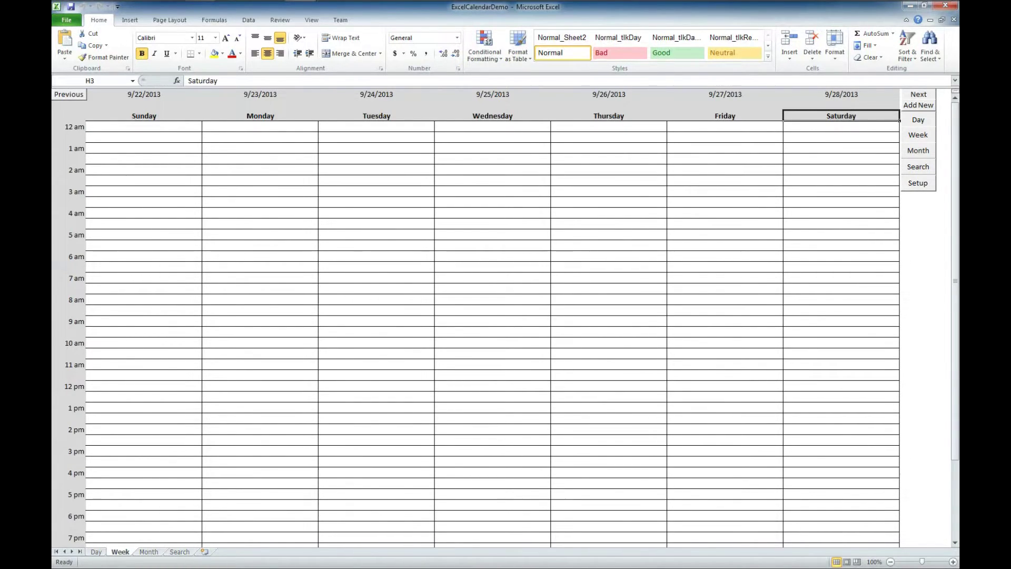
left_click(918, 94)
left_click(917, 95)
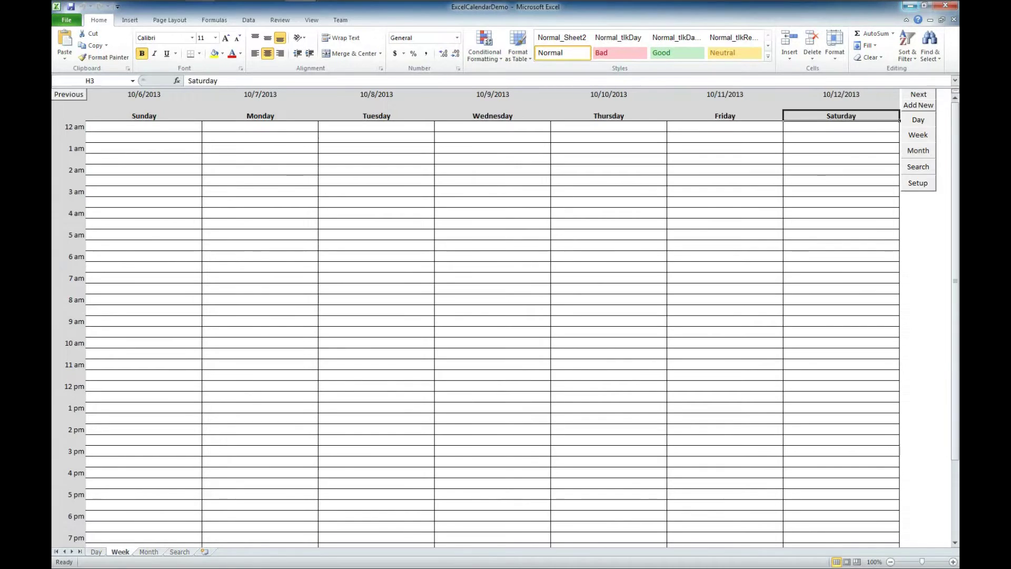
left_click(917, 95)
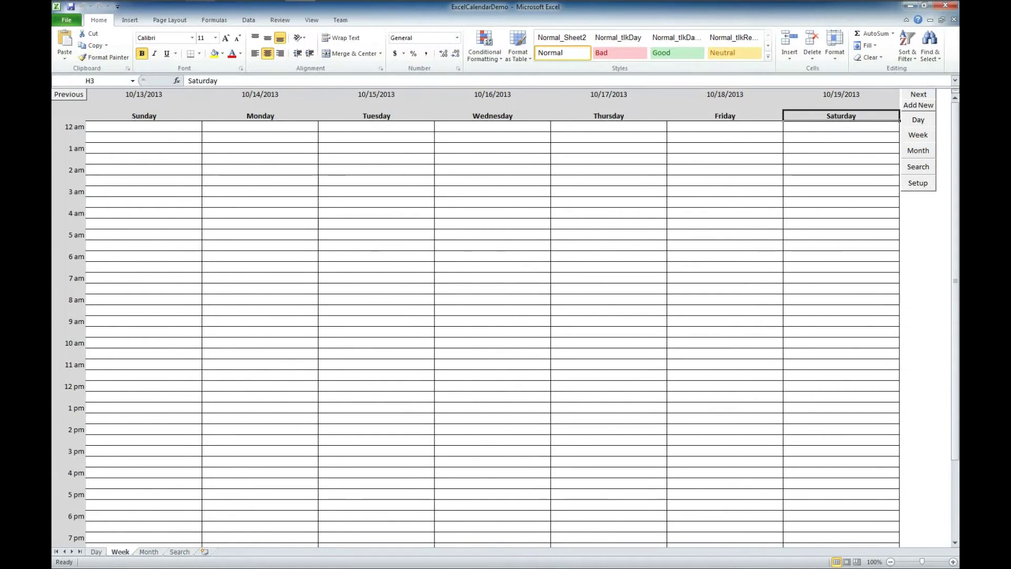
Switch to the month view, look at August and September 2013, and advance to October 2013
left_click(918, 151)
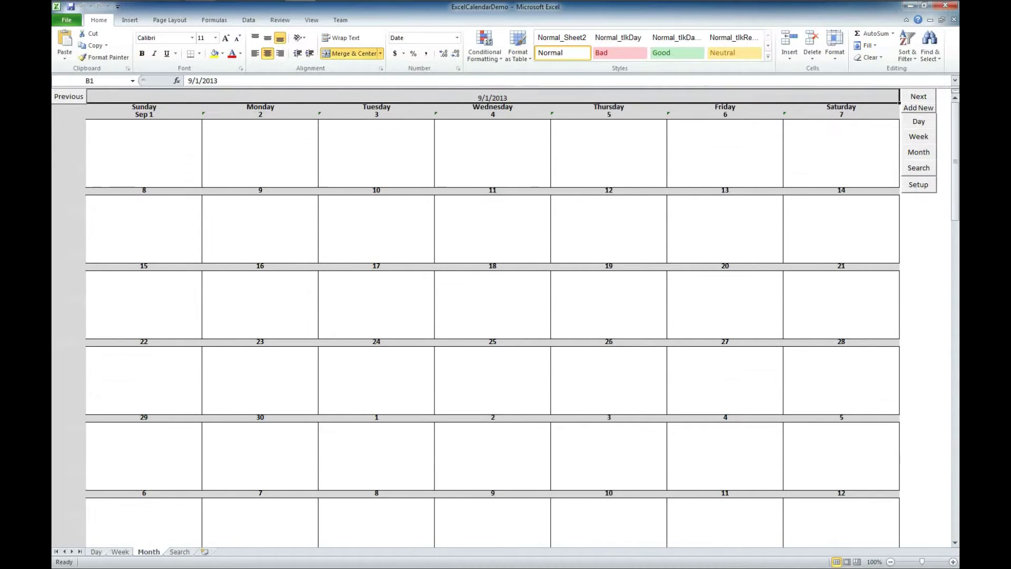
left_click(68, 96)
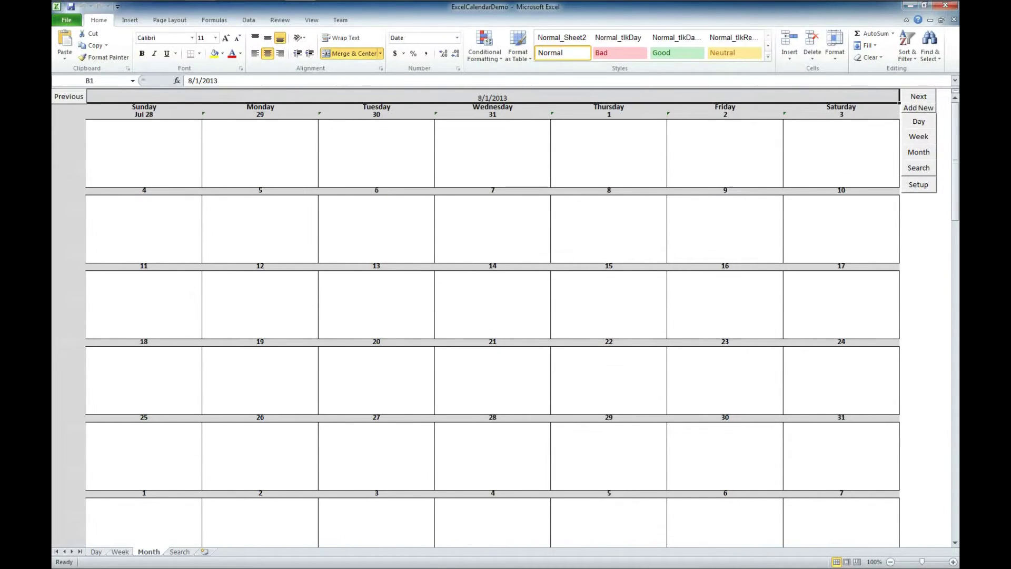
left_click(919, 97)
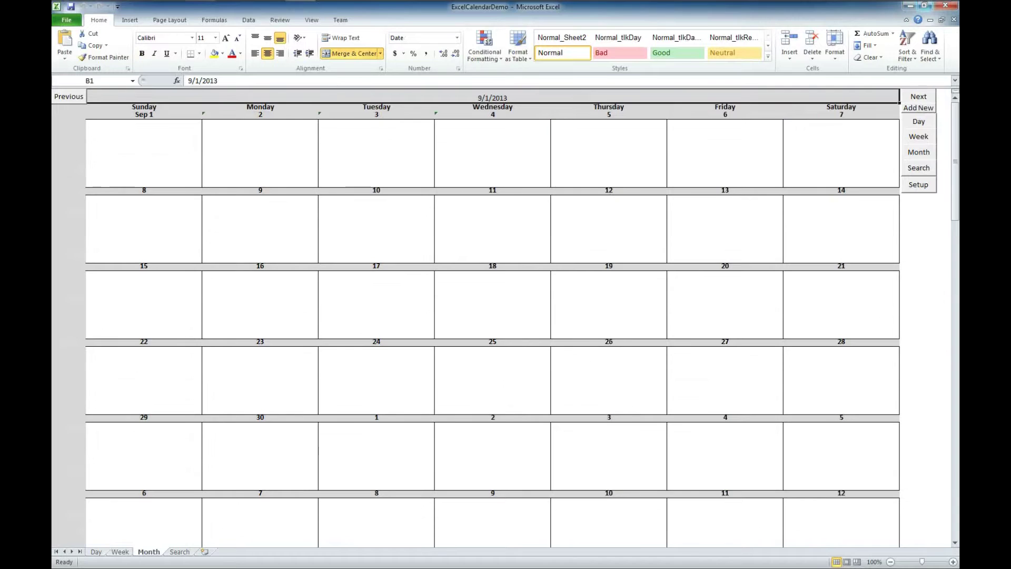
left_click(918, 96)
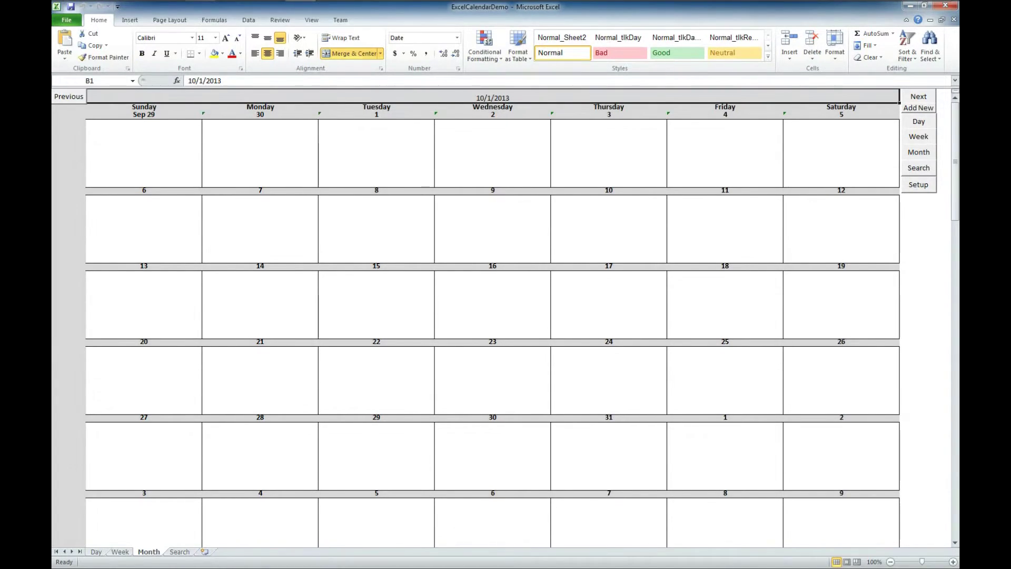
View the calendar's appointment search form and close it without searching
left_click(918, 167)
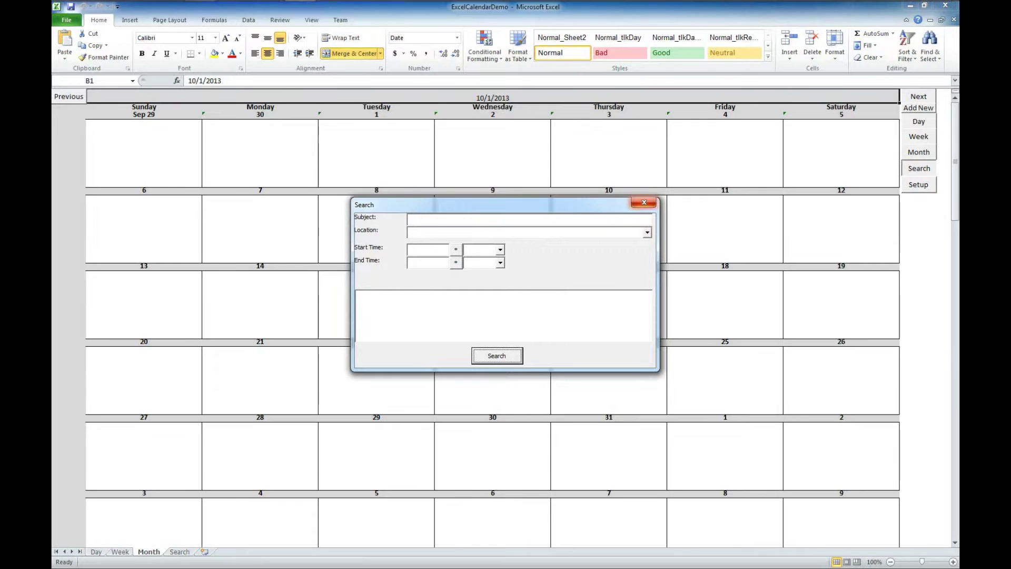
left_click(643, 204)
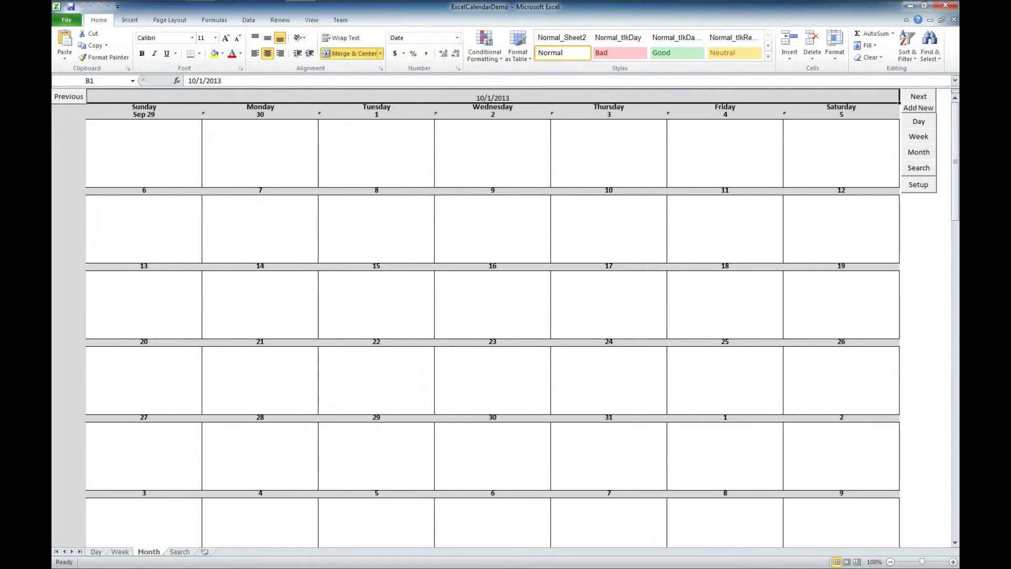
Save the calendar setup with Sunday as first day of the week, Show full week, and a day view of Every 30 Minutes
left_click(918, 184)
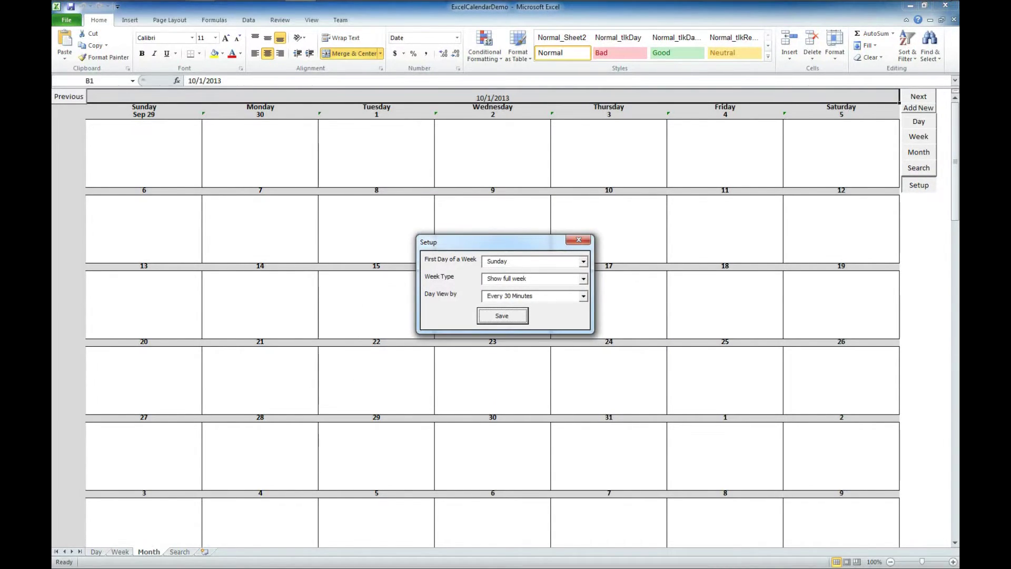
left_click_drag(496, 242, 505, 180)
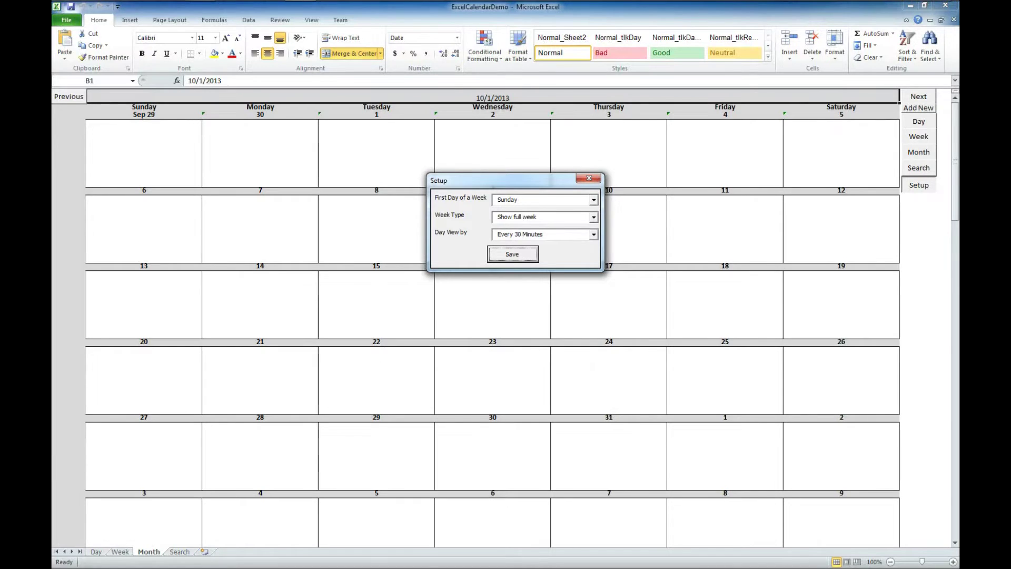
left_click(593, 200)
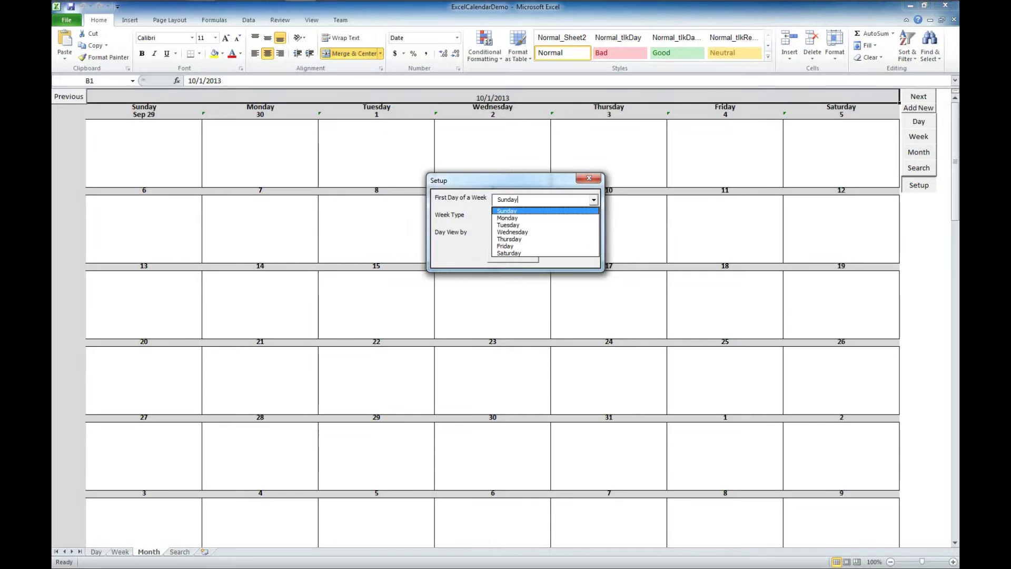
left_click(544, 210)
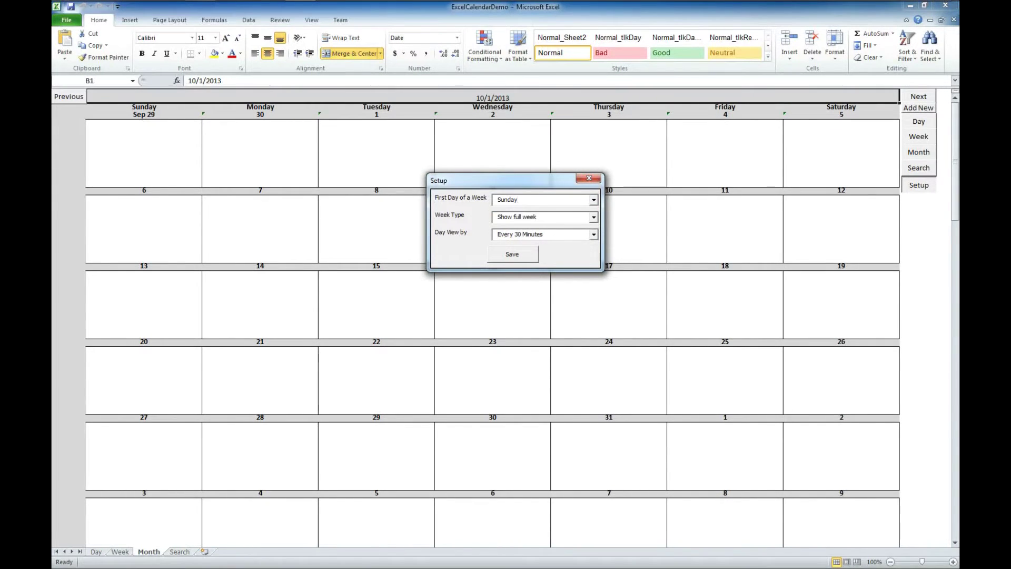
left_click(593, 216)
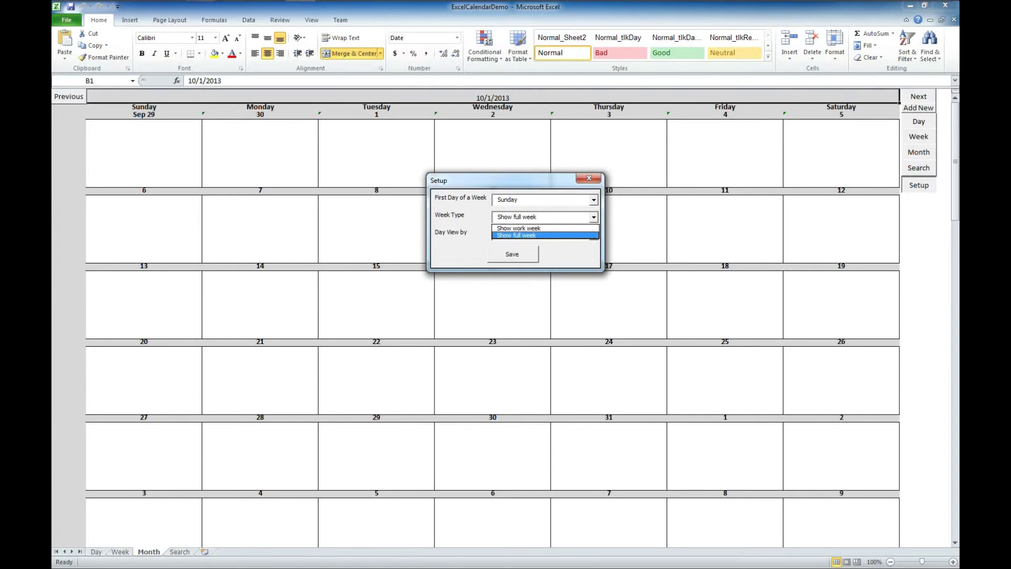
left_click(516, 235)
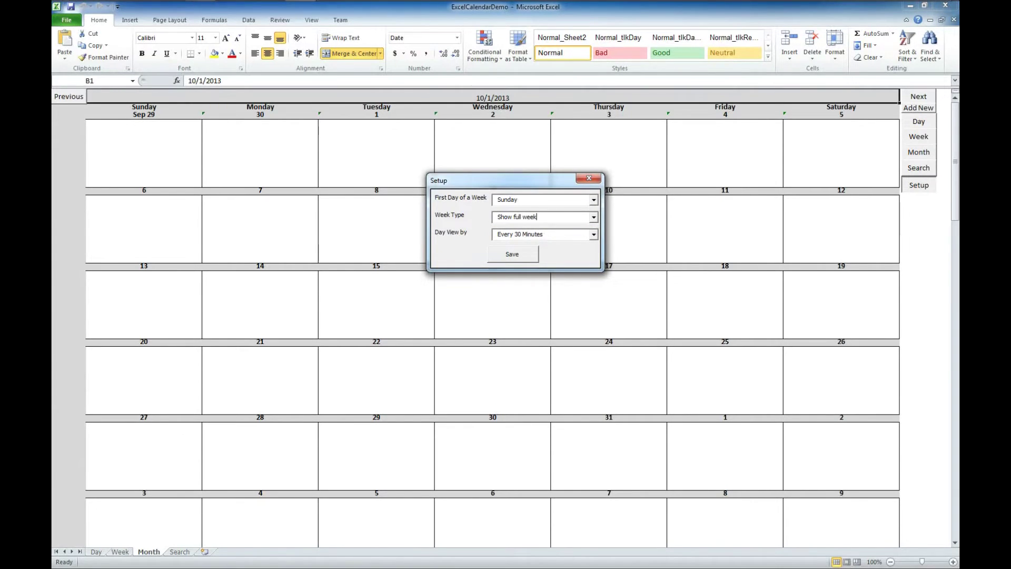
left_click(594, 235)
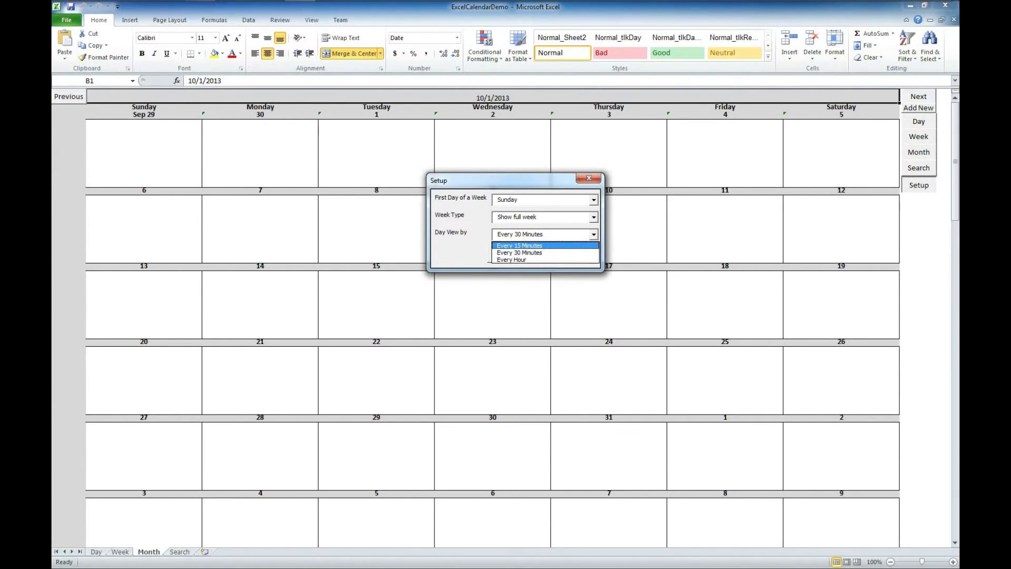
key("Down")
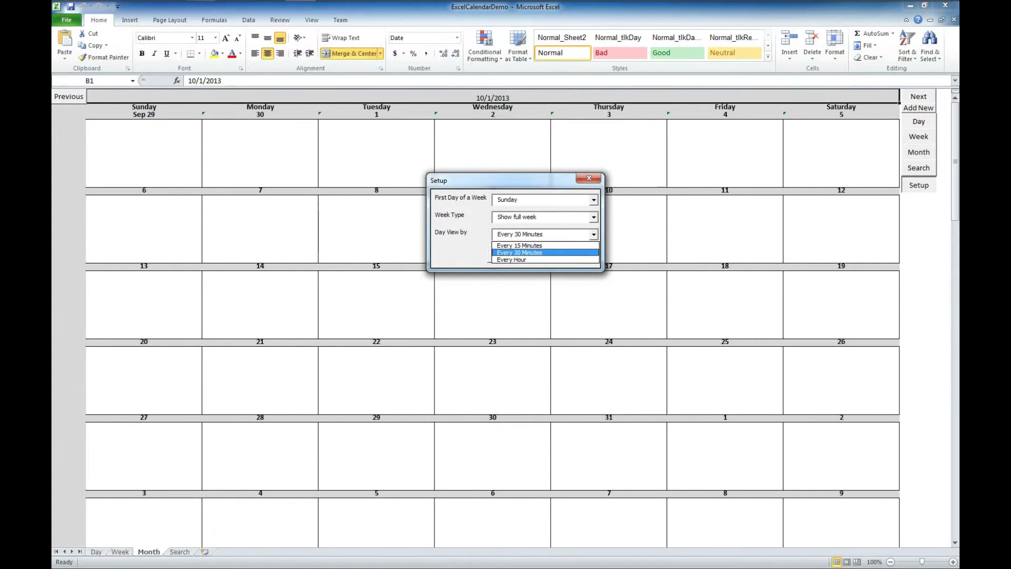
key("Down")
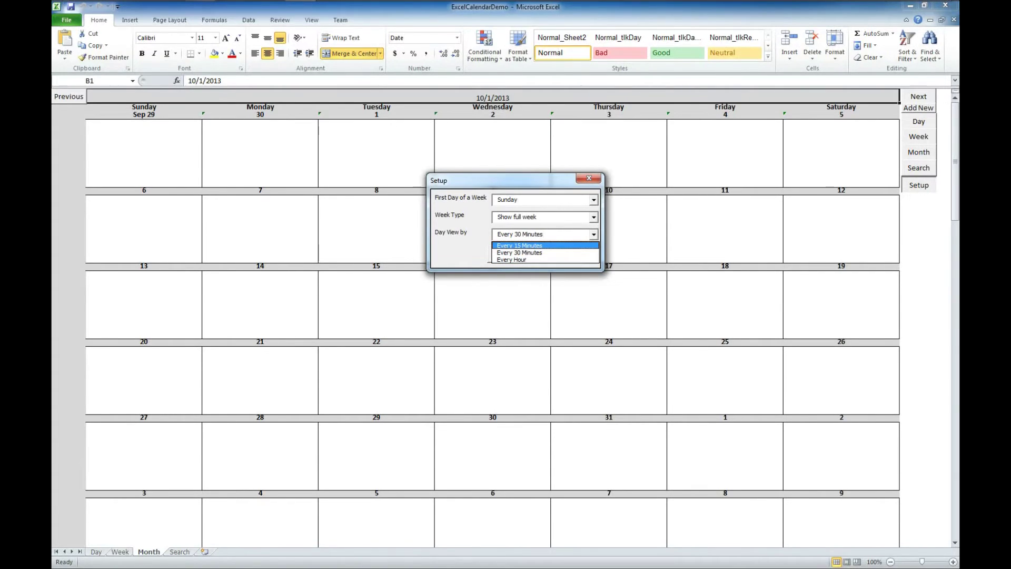
left_click(519, 252)
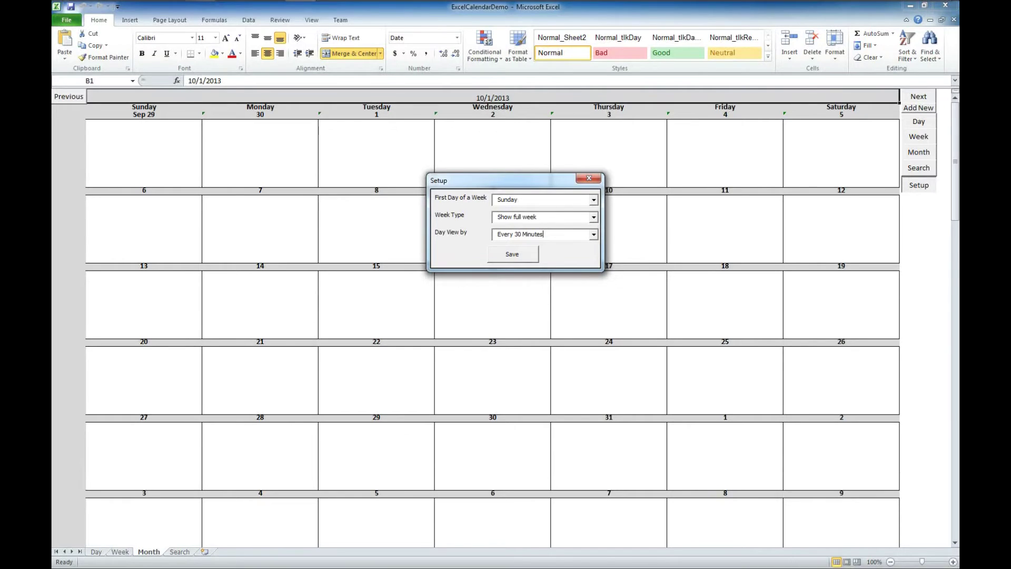
left_click(512, 254)
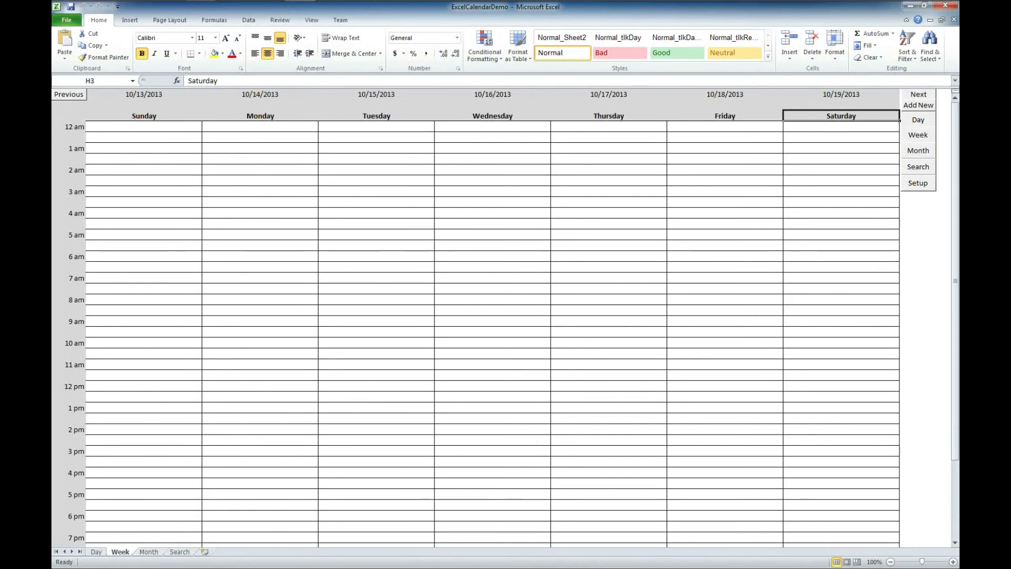
Start a new appointment from the month view, with the person's birthday as the subject and their house as the location
key("ctrl+Page_Down")
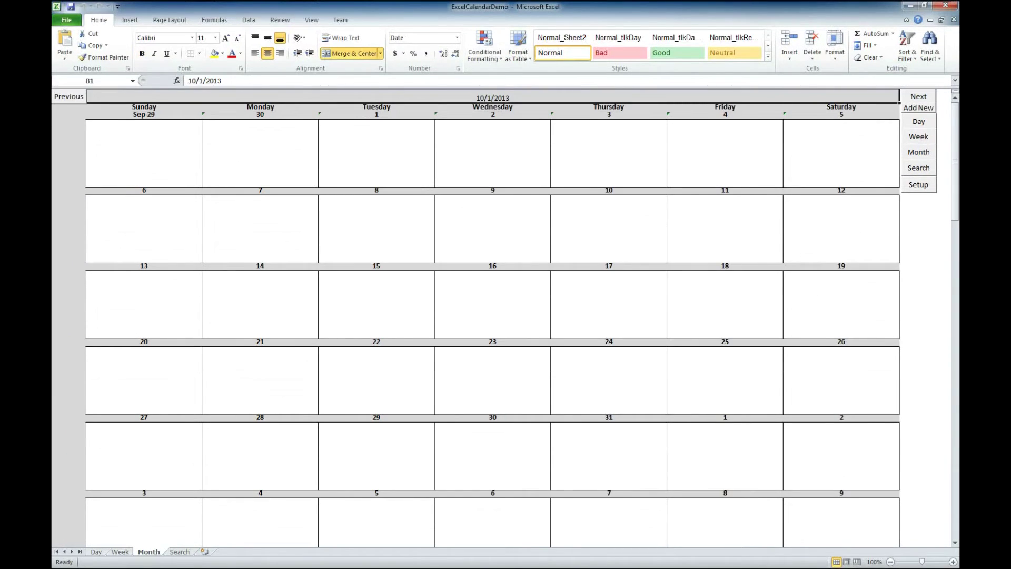
left_click(918, 108)
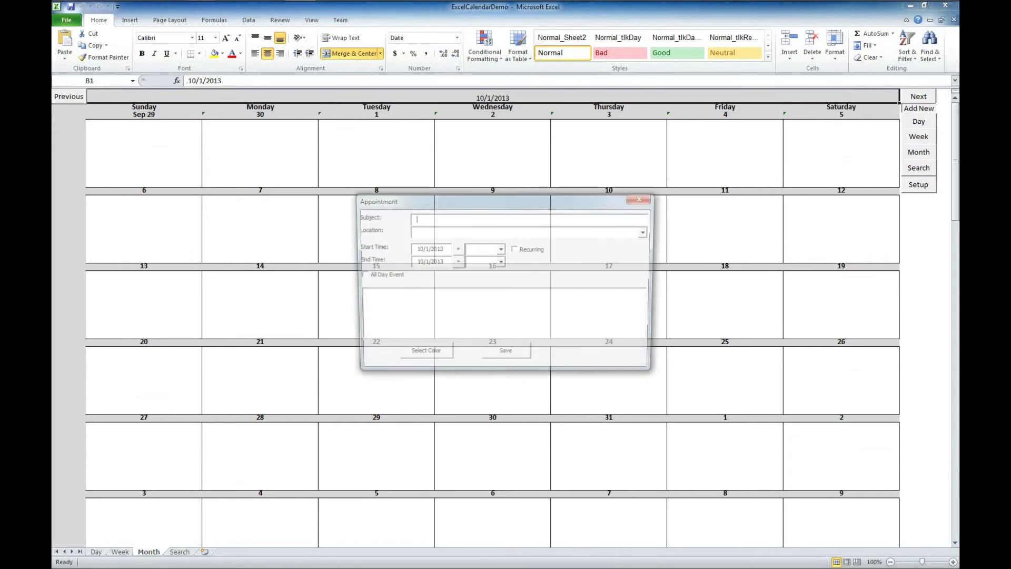
type("Bryan ")
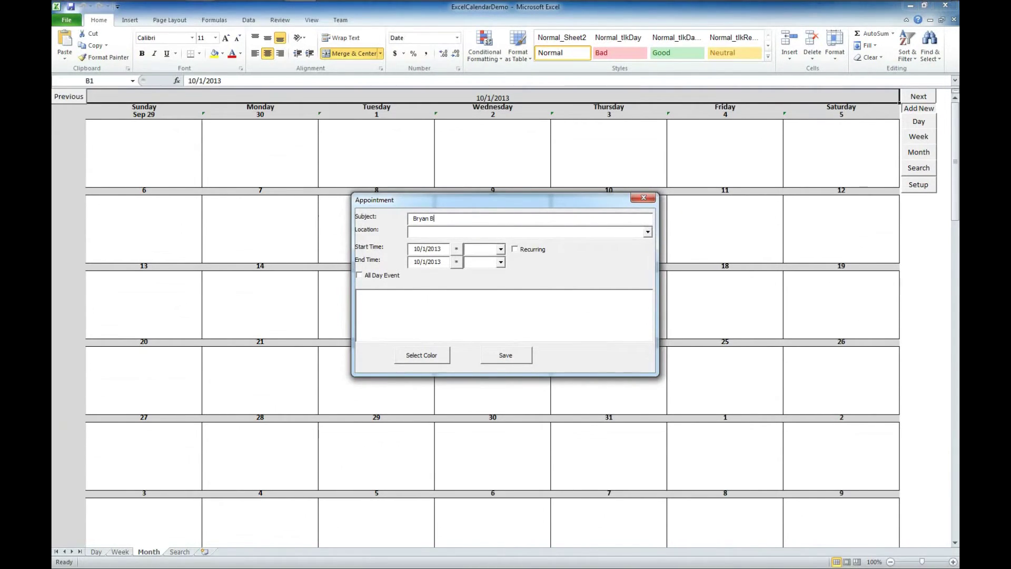
type("B")
key("BackSpace")
key("BackSpace")
key("BackSpace")
type("n's Bl")
type("rthday")
key("Tab")
type("Bryan's House")
Set the appointment's start and end dates to 10/20/2013 and mark it as an All Day Event
left_click(456, 248)
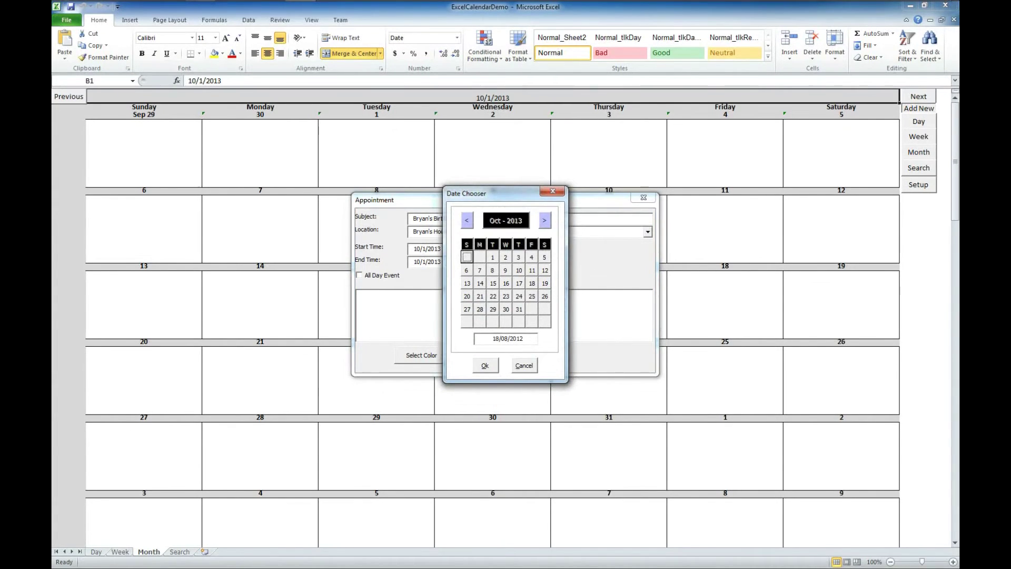
left_click(467, 296)
left_click(485, 365)
left_click(442, 261)
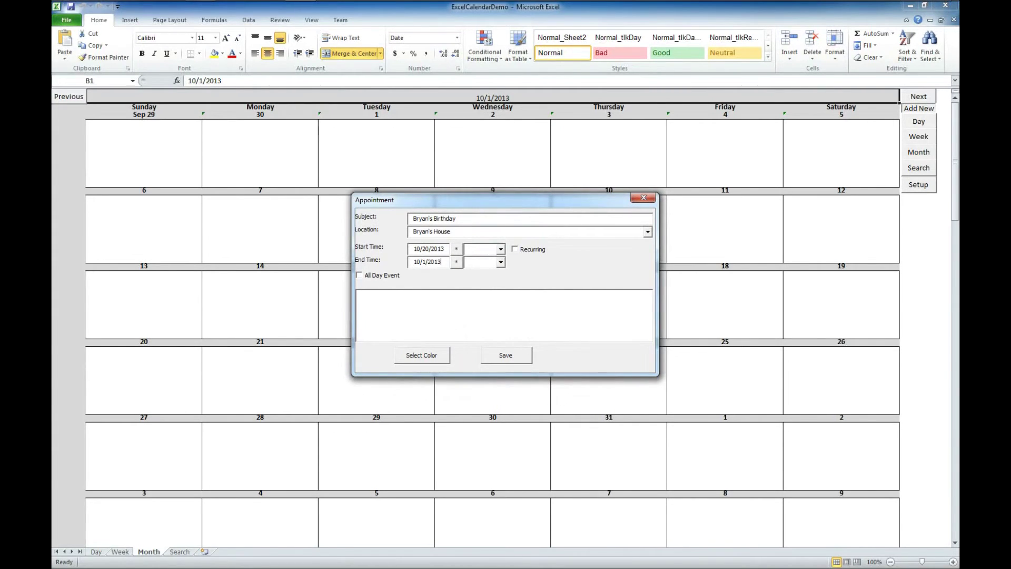
left_click(456, 261)
left_click(466, 296)
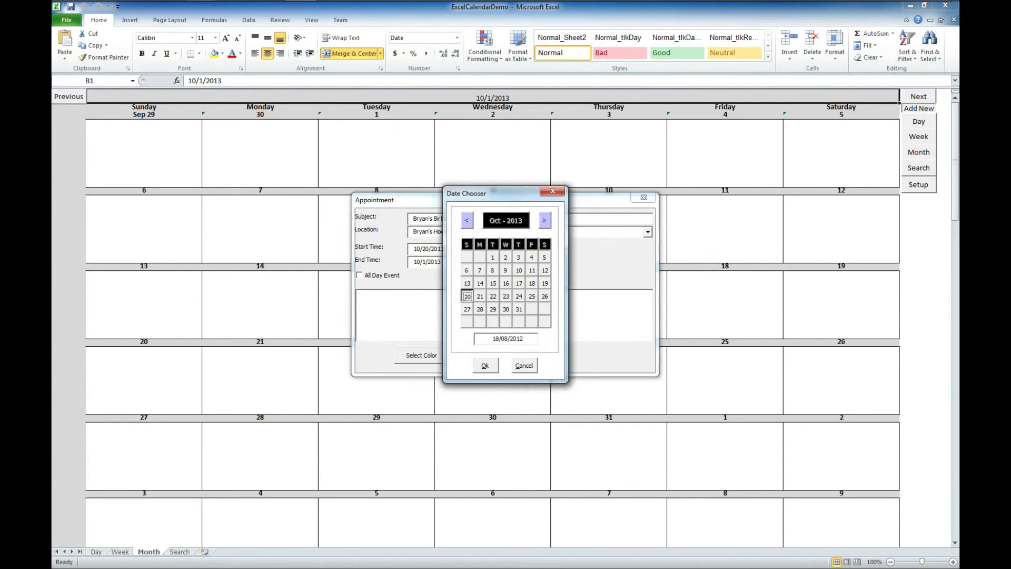
key("Return")
left_click(359, 275)
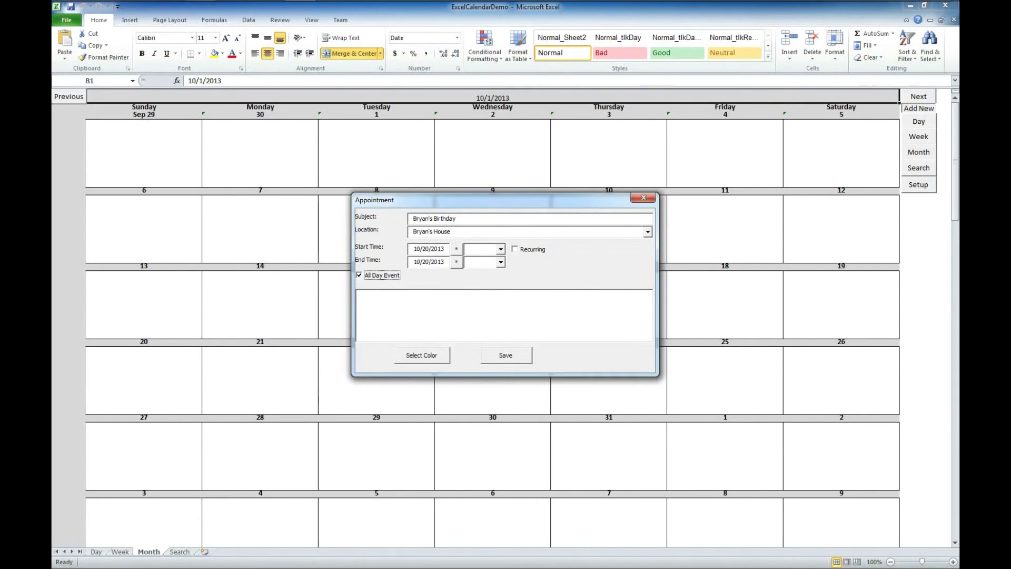
Give the birthday appointment an orange color, leave Recurring off, and save it to the calendar
left_click(515, 249)
key("space")
left_click(362, 295)
left_click(421, 355)
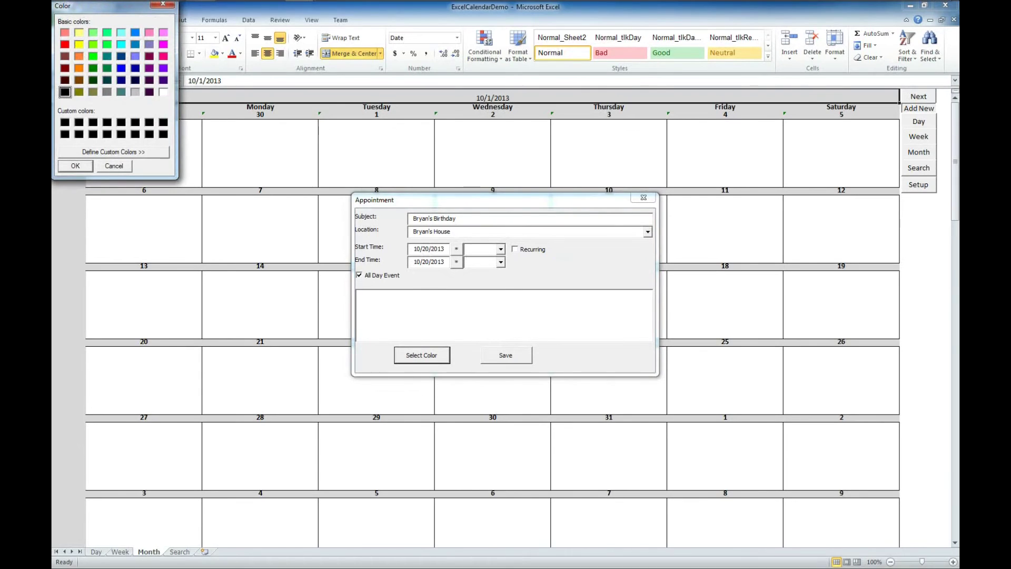
left_click(79, 56)
left_click(75, 165)
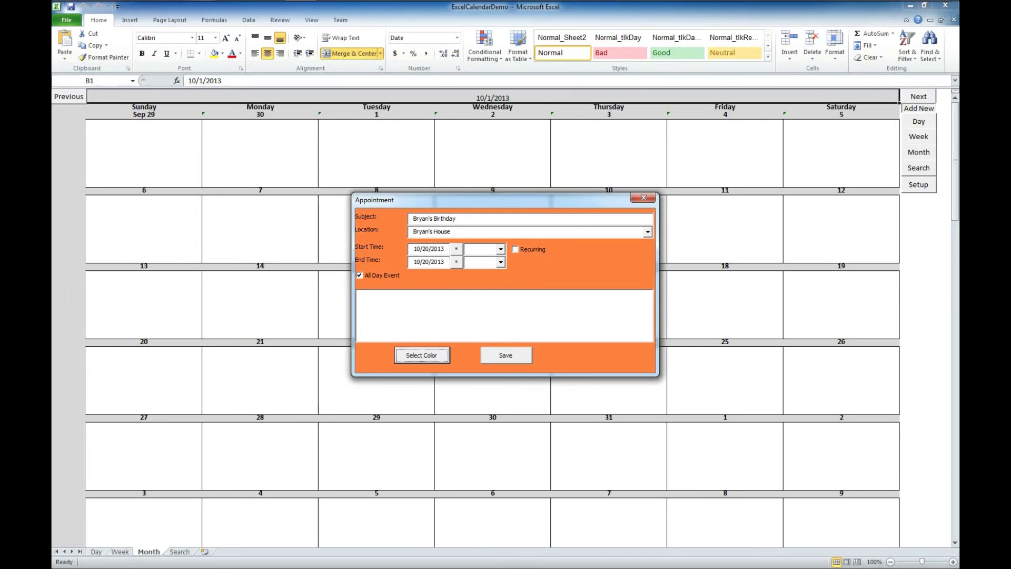
left_click(505, 355)
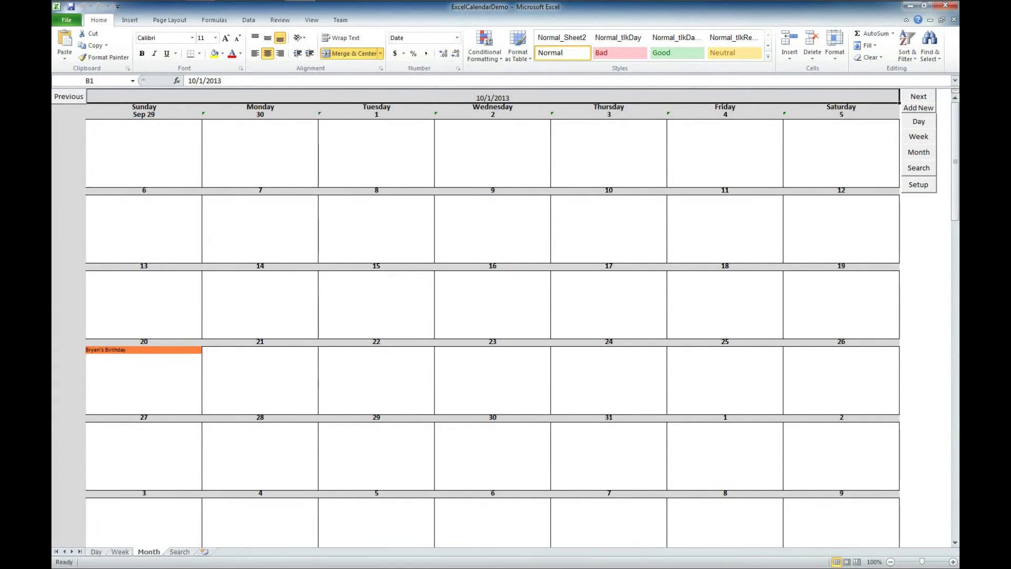
Open the birthday appointment on October 20 to review its details, and close it without changes
left_click(143, 349)
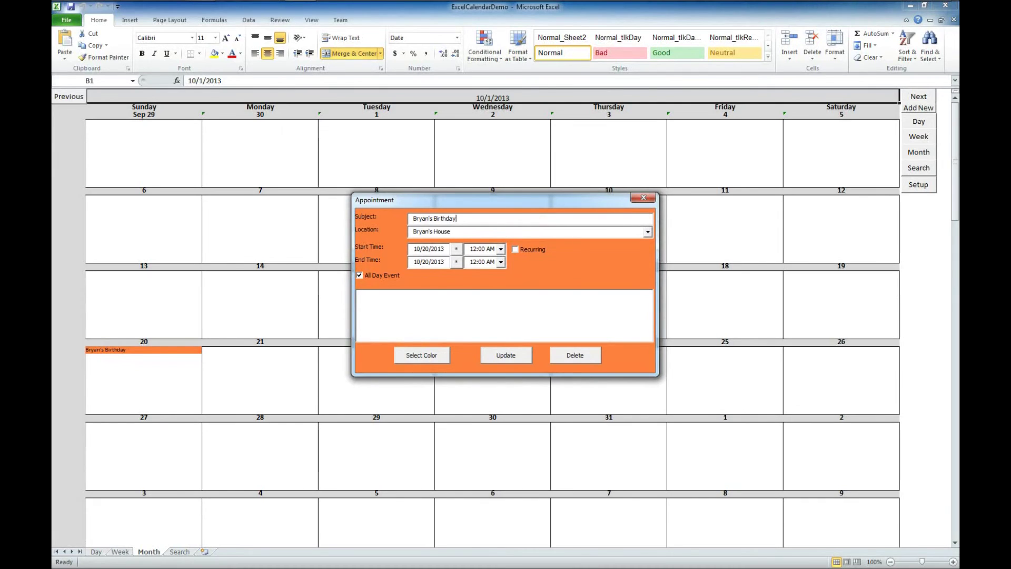
left_click(644, 197)
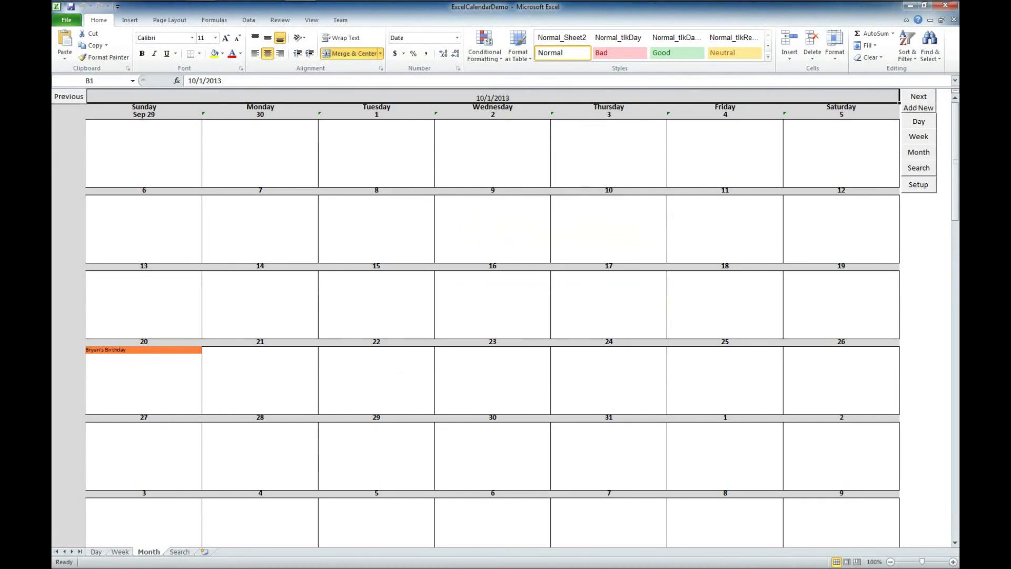